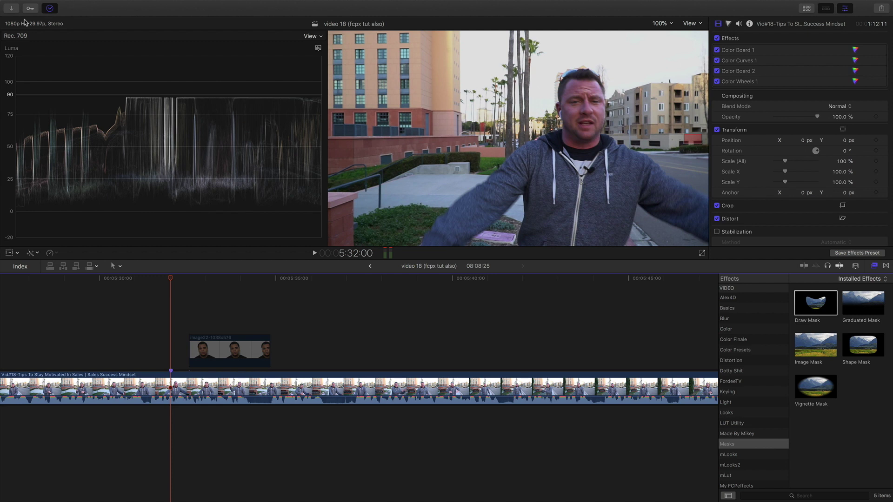
Step: Play the footage from 5:32:00 to review the shot, and return the playhead to just before the marker
{"action": "key", "text": "space"}
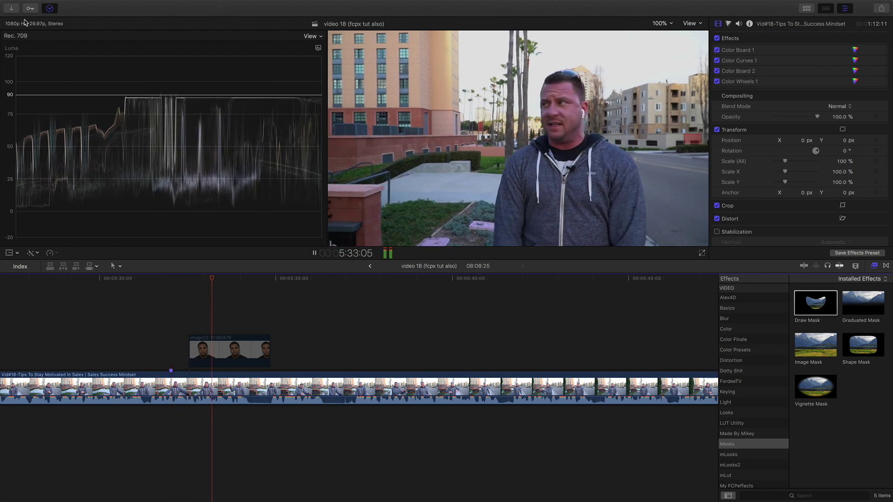
{"action": "key", "text": "space"}
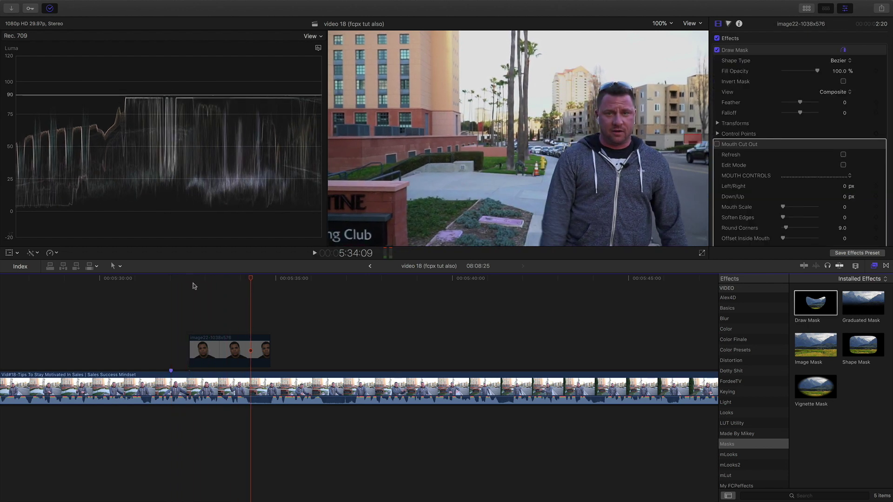
{"action": "left_click", "coordinate": [165, 342]}
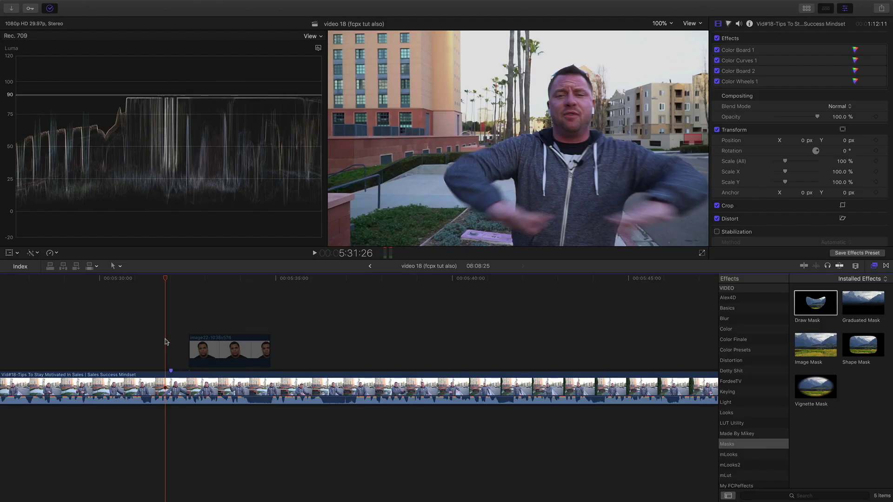
Step: Show the media browser and add the still image22-1038x576 as a connected clip above the disabled image clip, near 5:32:16
{"action": "left_click", "coordinate": [807, 8]}
{"action": "scroll", "coordinate": [156, 124], "scroll_direction": "down", "scroll_amount": 10}
{"action": "scroll", "coordinate": [159, 125], "scroll_direction": "up", "scroll_amount": 10}
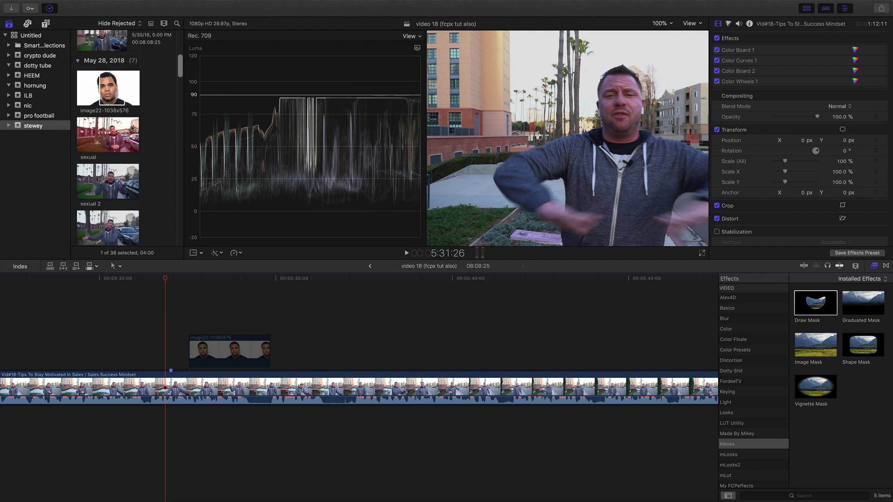
{"action": "left_click", "coordinate": [99, 171]}
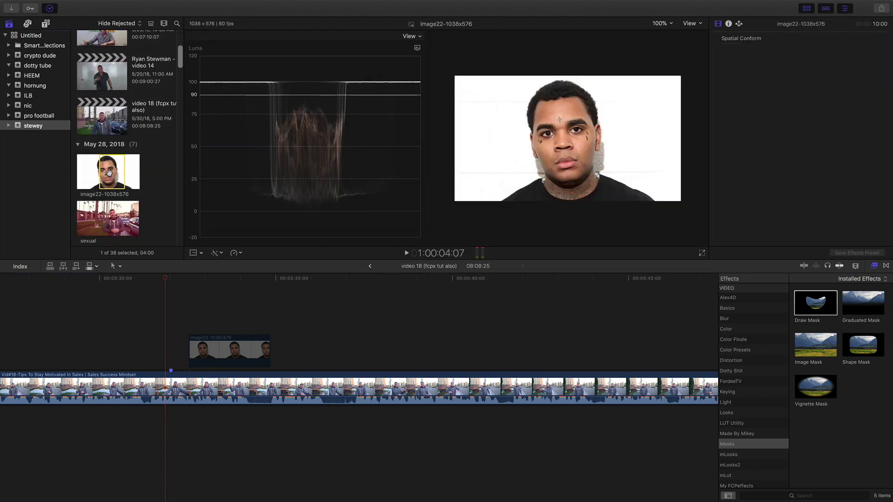
{"action": "left_click_drag", "start_coordinate": [106, 174], "coordinate": [194, 302]}
{"action": "left_click", "coordinate": [211, 290]}
{"action": "left_click", "coordinate": [212, 307]}
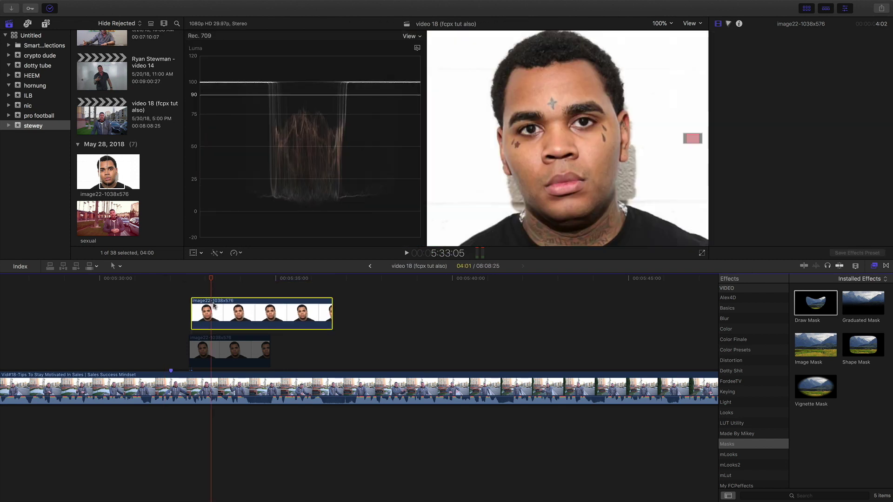
Step: Hide the media browser and move the new image clip so it starts at about 5:32:16, level with the disabled copy
{"action": "mouse_move", "coordinate": [283, 10]}
{"action": "left_click", "coordinate": [803, 20]}
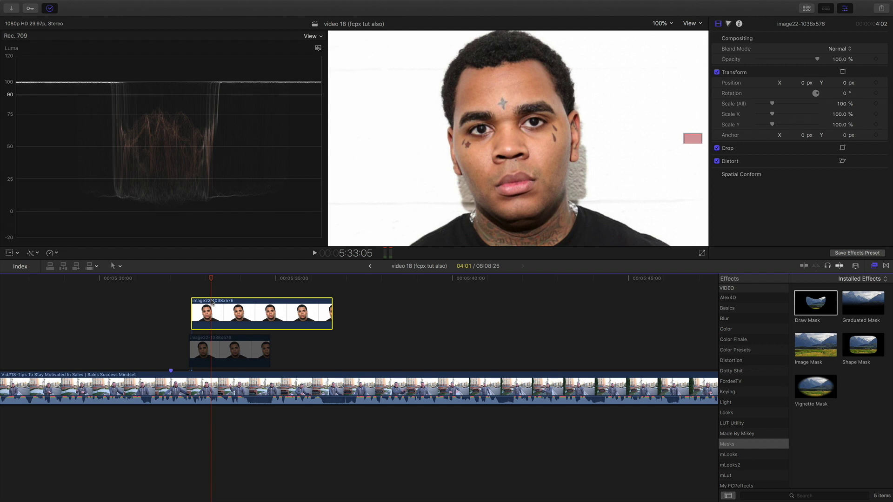
{"action": "left_click_drag", "start_coordinate": [212, 300], "coordinate": [188, 280]}
{"action": "left_click", "coordinate": [191, 289]}
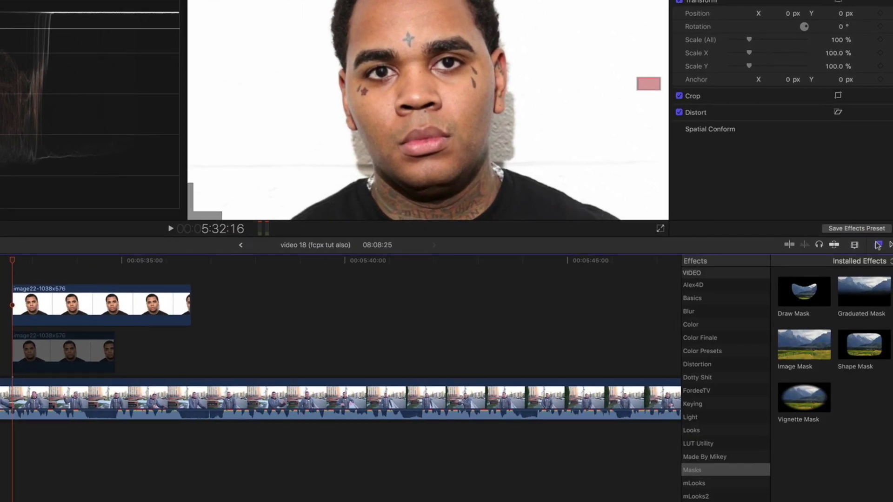
Step: Apply the Draw Mask effect from the Masks category to the new image clip
{"action": "left_click", "coordinate": [695, 470]}
{"action": "mouse_move", "coordinate": [767, 293]}
{"action": "left_mouse_down"}
{"action": "mouse_move", "coordinate": [673, 230]}
{"action": "mouse_move", "coordinate": [0, 285]}
{"action": "left_mouse_up"}
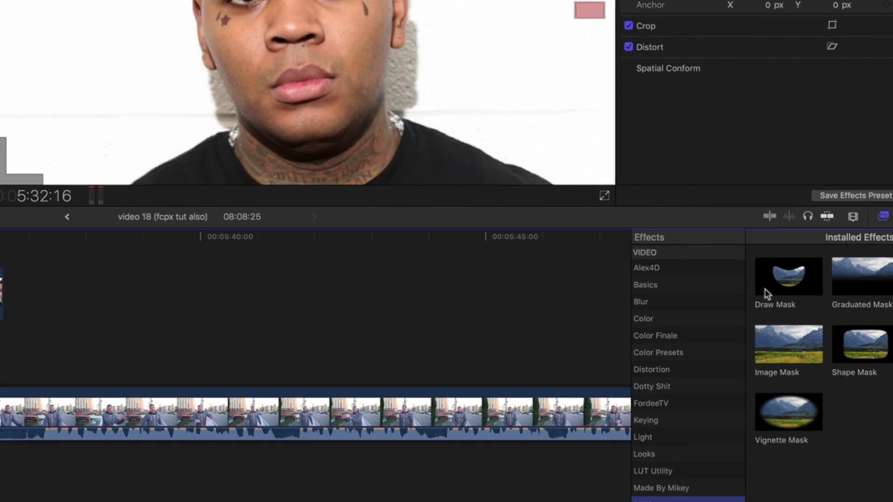
{"action": "left_click_drag", "start_coordinate": [258, 305], "coordinate": [243, 319]}
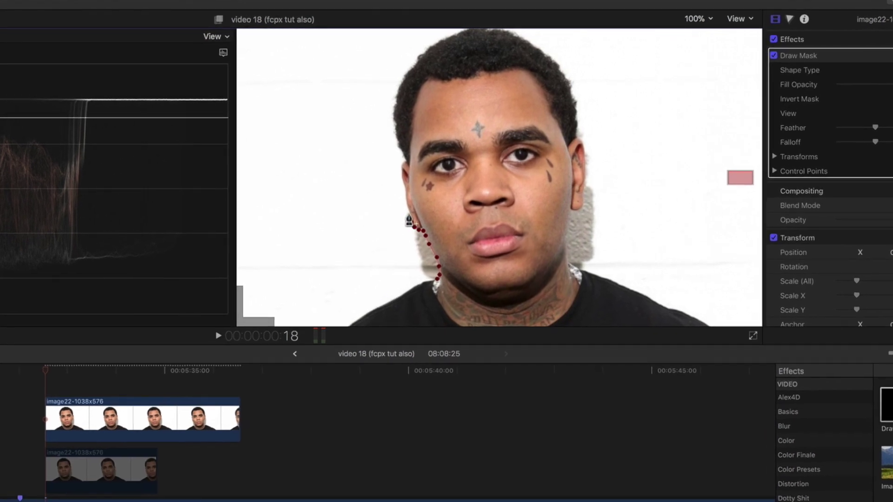
Step: Trace the mask outline closely with control points from the cheek up past the ear and around the hair to the head's crown
{"action": "left_click", "coordinate": [399, 225]}
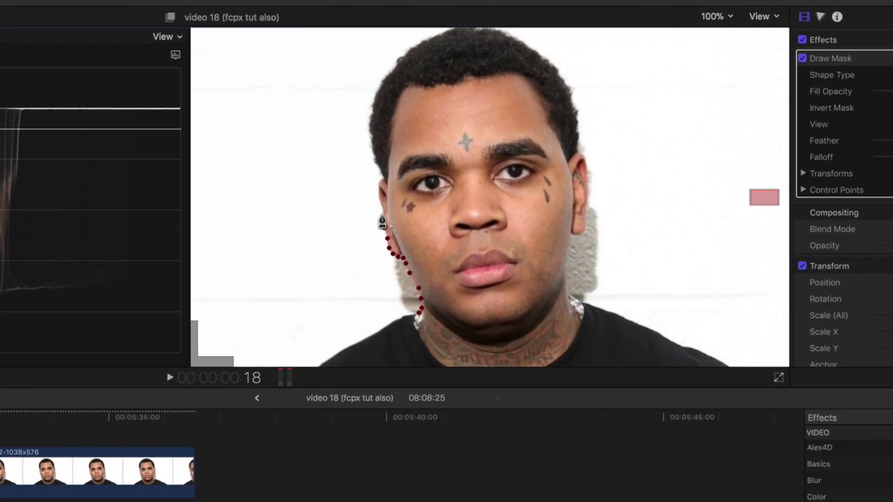
{"action": "left_click", "coordinate": [396, 214]}
{"action": "left_click", "coordinate": [395, 202]}
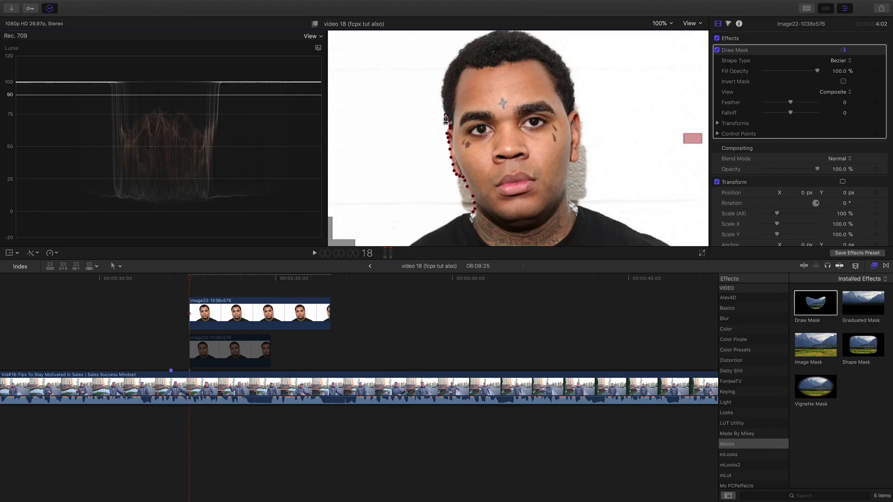
{"action": "left_click", "coordinate": [447, 119]}
{"action": "left_click", "coordinate": [445, 114]}
{"action": "left_click", "coordinate": [443, 107]}
{"action": "left_click", "coordinate": [442, 98]}
{"action": "left_click", "coordinate": [442, 88]}
{"action": "left_click", "coordinate": [444, 76]}
{"action": "left_click", "coordinate": [450, 68]}
{"action": "left_click", "coordinate": [458, 54]}
{"action": "left_click_drag", "start_coordinate": [458, 55], "coordinate": [460, 53]}
{"action": "left_click", "coordinate": [464, 49]}
{"action": "left_click", "coordinate": [472, 41]}
{"action": "left_click", "coordinate": [489, 33]}
{"action": "left_click", "coordinate": [480, 36]}
{"action": "left_click_drag", "start_coordinate": [490, 34], "coordinate": [482, 40]}
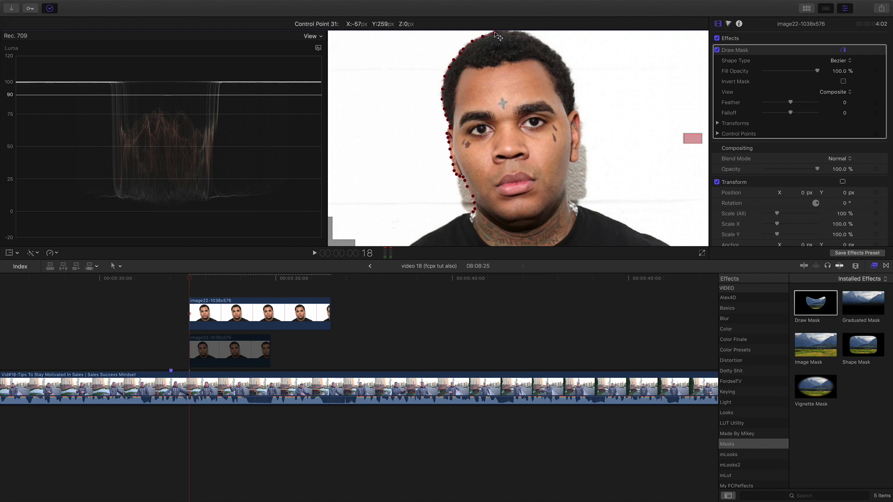
Step: Continue the mask outline from the crown down the opposite side, past the ear and under the chin, and close it at the starting point
{"action": "left_click", "coordinate": [510, 32]}
{"action": "left_click", "coordinate": [519, 32]}
{"action": "left_click", "coordinate": [539, 41]}
{"action": "left_click", "coordinate": [549, 46]}
{"action": "left_click", "coordinate": [557, 53]}
{"action": "left_click", "coordinate": [565, 65]}
{"action": "left_click", "coordinate": [571, 79]}
{"action": "left_click", "coordinate": [572, 85]}
{"action": "left_click", "coordinate": [573, 92]}
{"action": "left_click", "coordinate": [575, 100]}
{"action": "left_click", "coordinate": [577, 160]}
{"action": "left_click", "coordinate": [571, 168]}
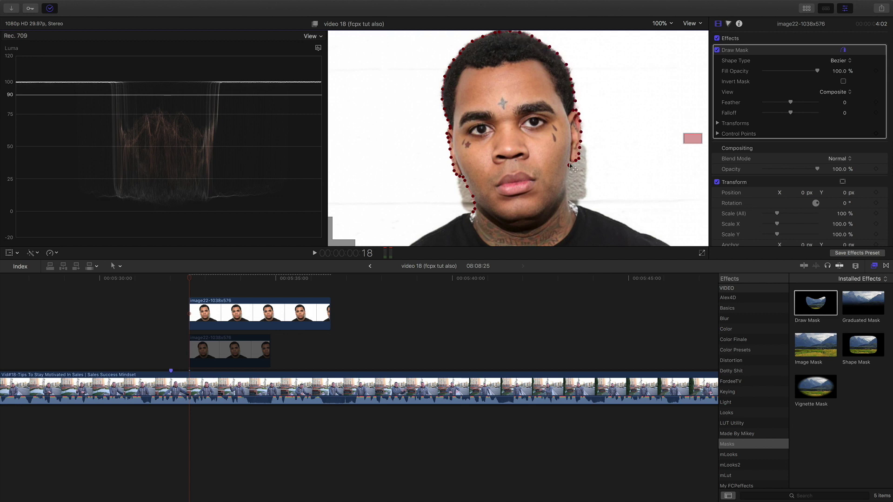
{"action": "left_click", "coordinate": [568, 182]}
{"action": "left_click", "coordinate": [566, 192]}
{"action": "left_click", "coordinate": [563, 201]}
{"action": "left_click", "coordinate": [553, 213]}
{"action": "left_click", "coordinate": [537, 222]}
{"action": "left_click", "coordinate": [475, 213]}
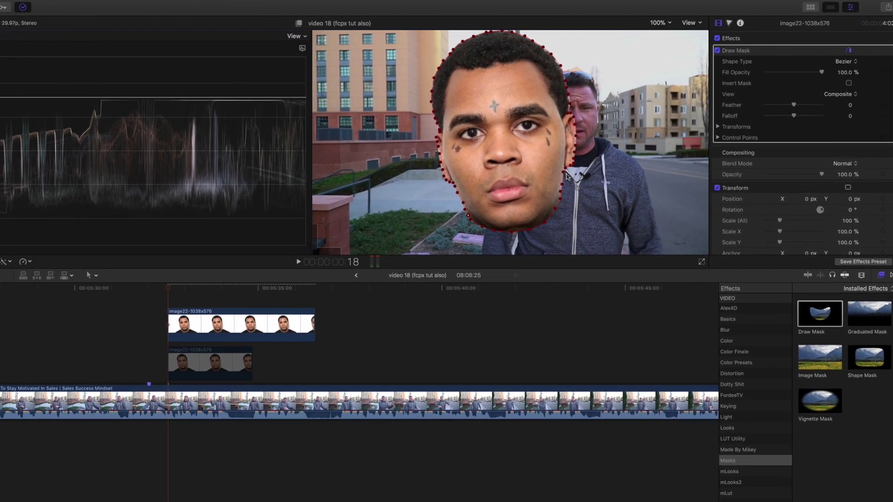
Step: Fine-tune the mask's control points along the hairline, ear and chin, keeping the image clip selected
{"action": "left_click_drag", "start_coordinate": [565, 171], "coordinate": [569, 168]}
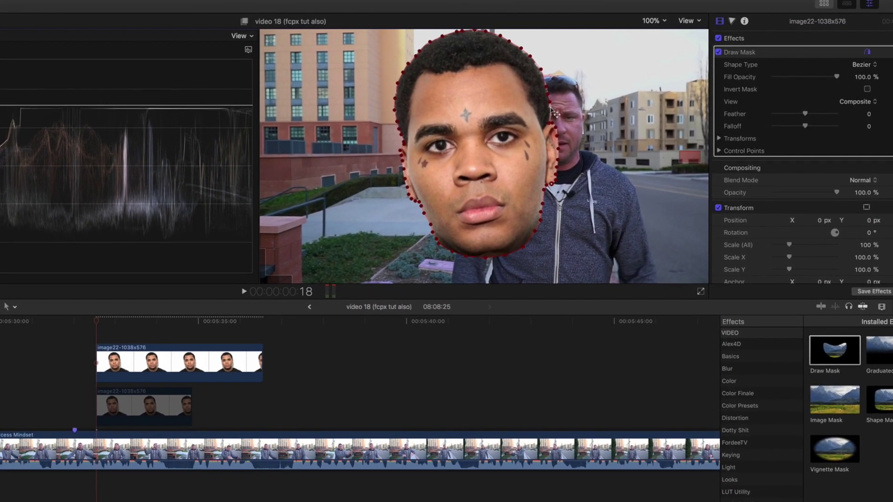
{"action": "left_click_drag", "start_coordinate": [543, 117], "coordinate": [543, 114]}
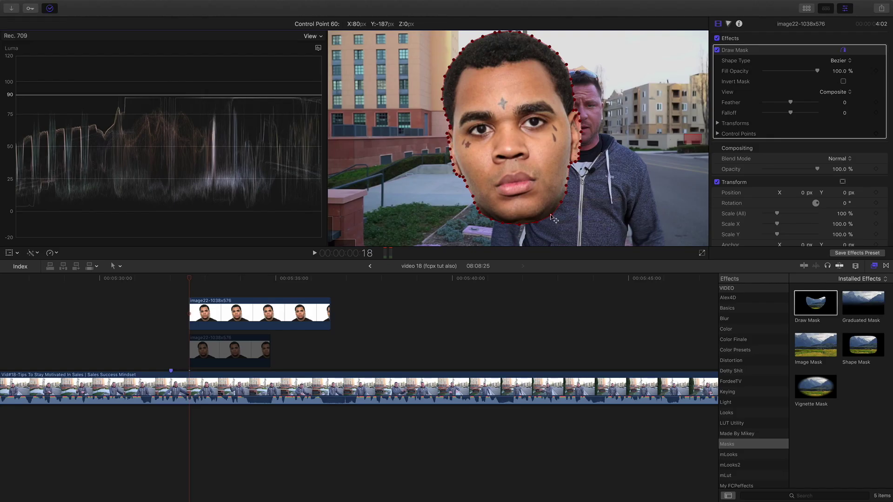
{"action": "left_click", "coordinate": [217, 312]}
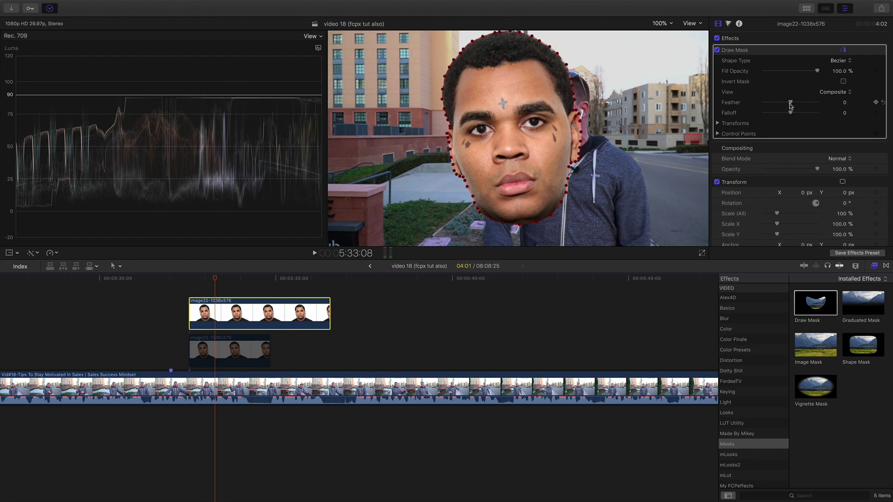
Step: Disable the main footage clip to isolate the cut-out face, and set the image's Draw Mask Feather to -13
{"action": "left_click", "coordinate": [222, 390]}
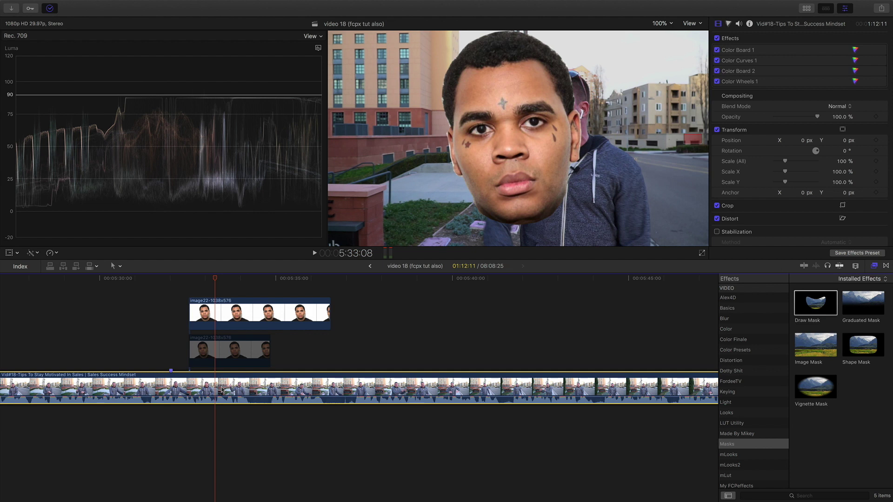
{"action": "key", "text": "v"}
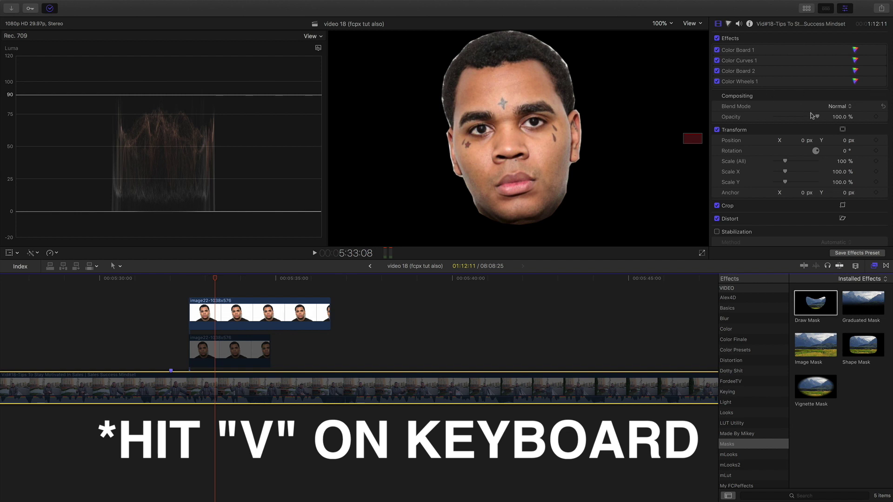
{"action": "left_click", "coordinate": [289, 312]}
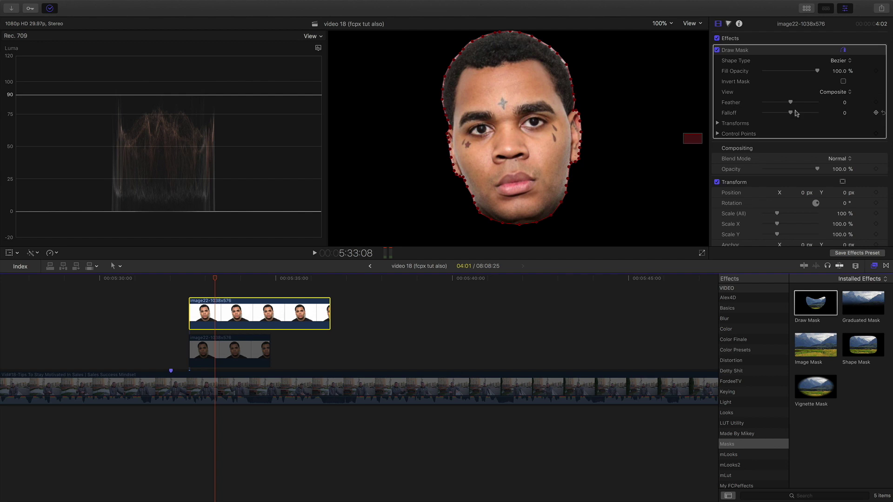
{"action": "left_click_drag", "start_coordinate": [790, 102], "coordinate": [785, 109]}
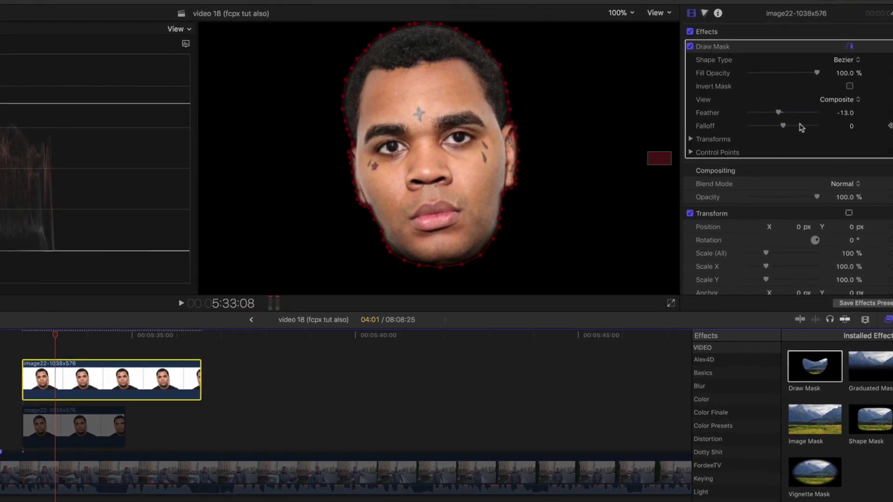
{"action": "left_click_drag", "start_coordinate": [800, 128], "coordinate": [774, 121]}
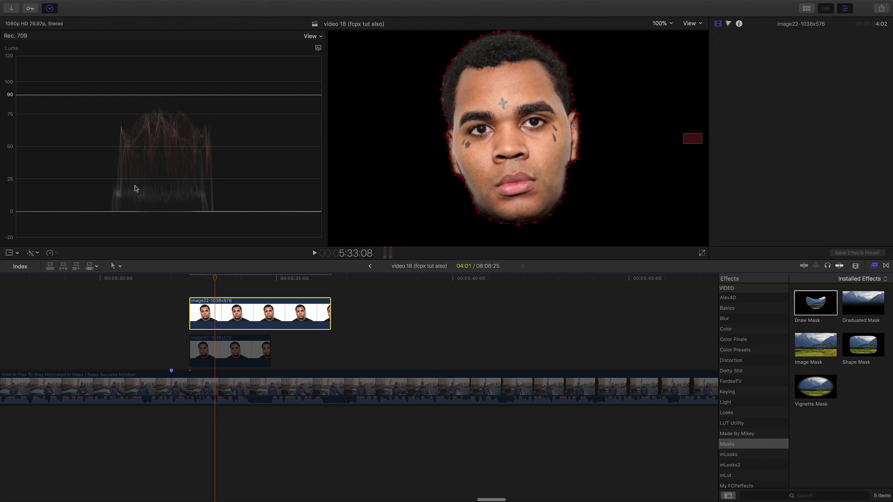
Step: Re-enable the main footage clip and set the image's Draw Mask Feather to -6
{"action": "left_click", "coordinate": [212, 392]}
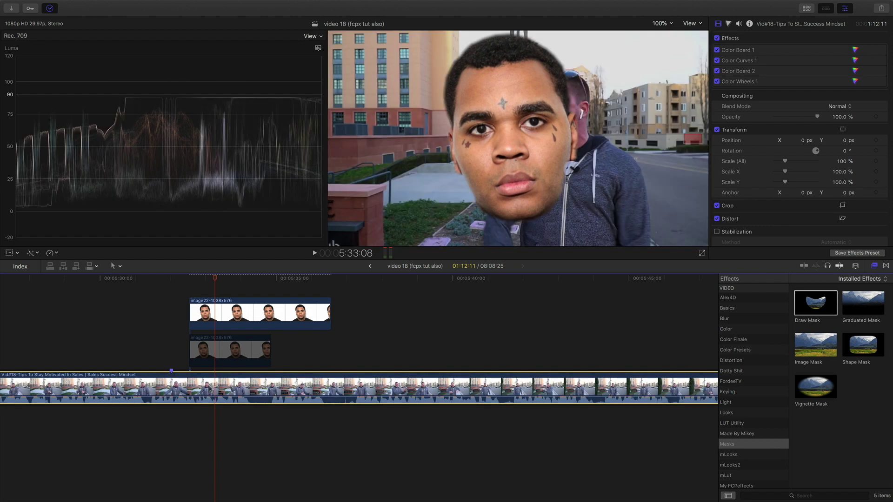
{"action": "key", "text": "v"}
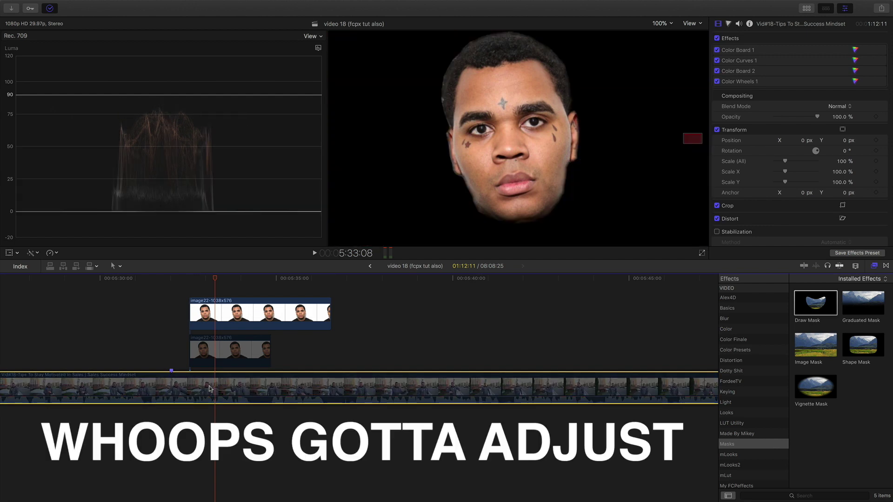
{"action": "key", "text": "v"}
{"action": "left_click", "coordinate": [224, 313]}
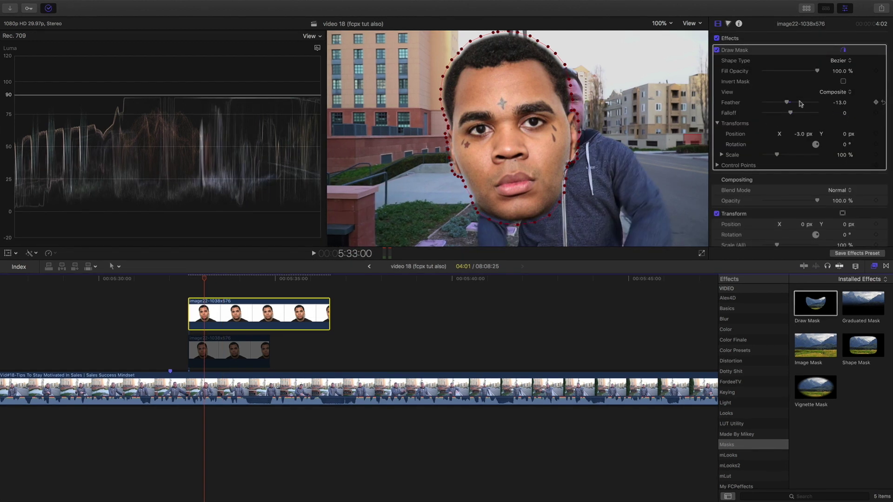
{"action": "left_click_drag", "start_coordinate": [786, 102], "coordinate": [788, 104]}
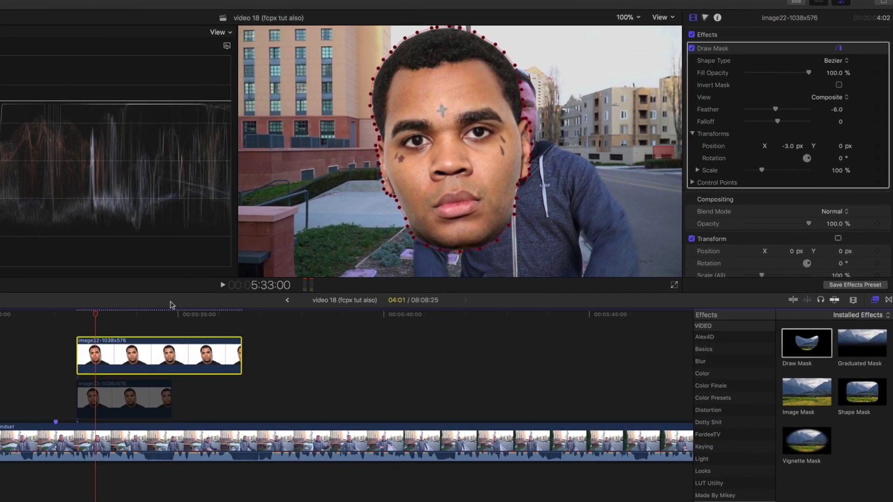
Step: Activate Transform on the image clip and move the cut-out face towards the speaker's head, to about X 169.1 px, Y 58.6 px
{"action": "left_click", "coordinate": [118, 316]}
{"action": "left_click", "coordinate": [42, 369]}
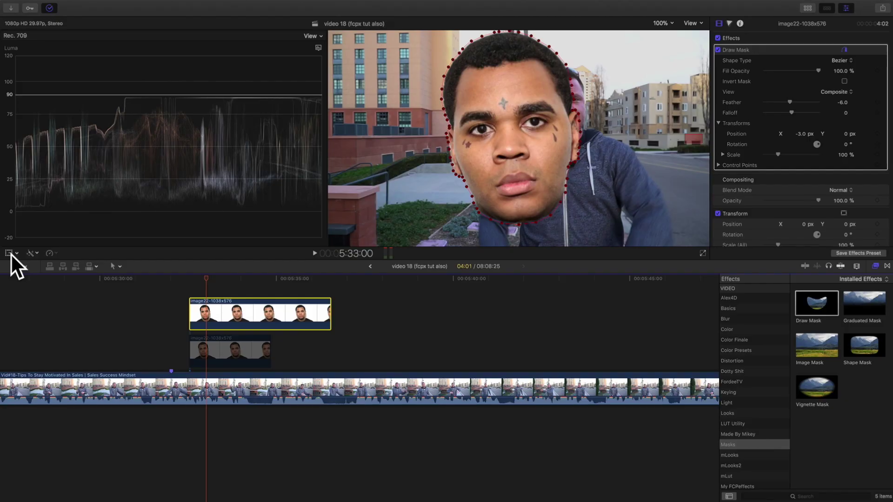
{"action": "left_click", "coordinate": [9, 254]}
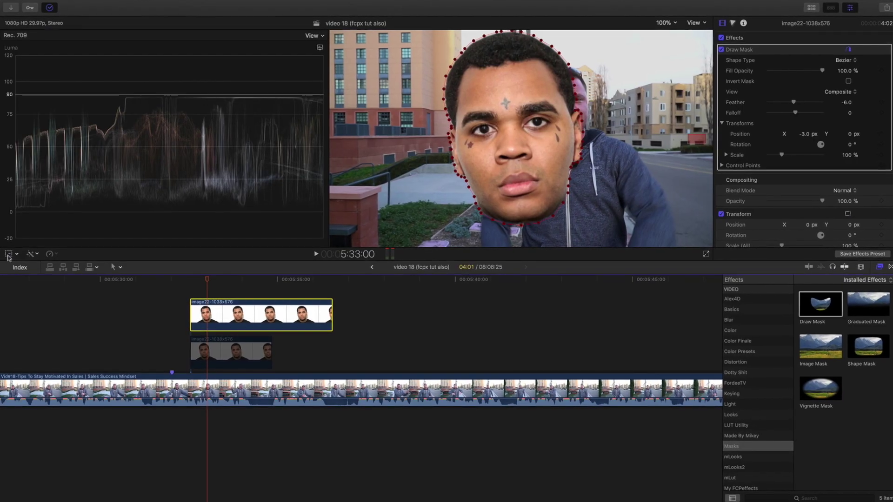
{"action": "left_click", "coordinate": [236, 311]}
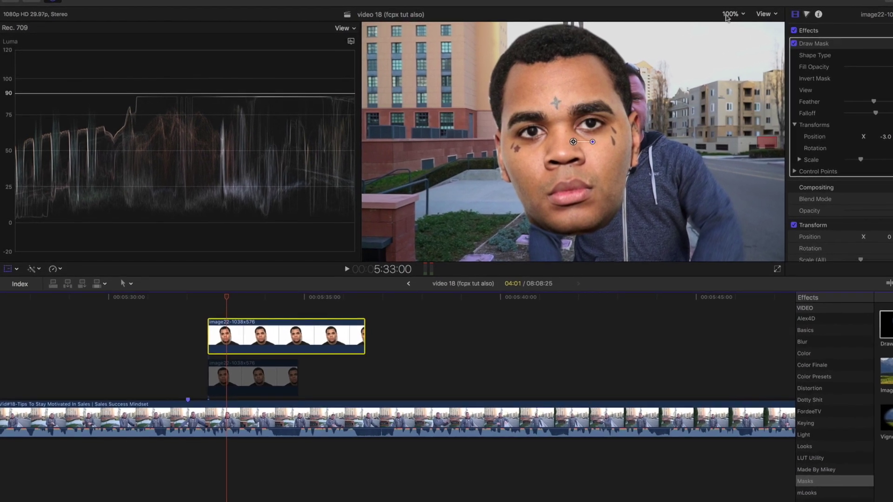
{"action": "left_click_drag", "start_coordinate": [572, 140], "coordinate": [627, 155]}
{"action": "left_click", "coordinate": [807, 5]}
{"action": "left_click", "coordinate": [872, 43]}
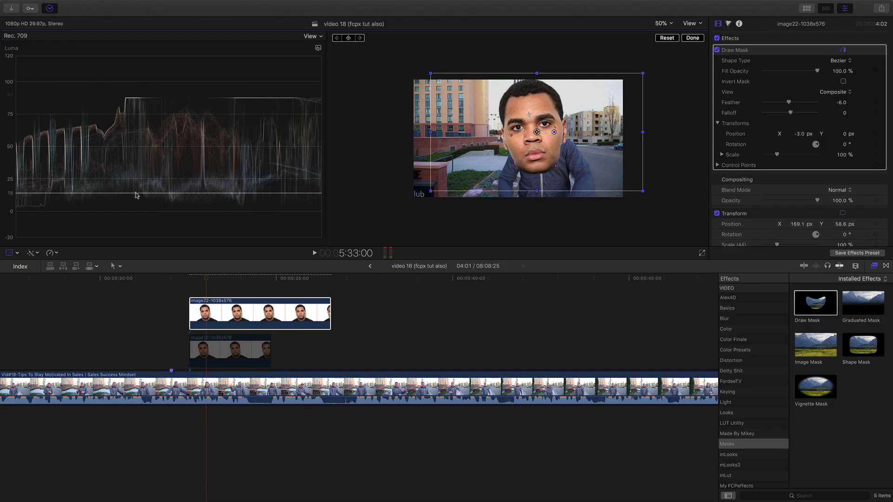
Step: Scale the cut-out face down to about 66% and position it over the speaker's head at about X 204 px, Y 166 px
{"action": "left_click_drag", "start_coordinate": [431, 74], "coordinate": [449, 84]}
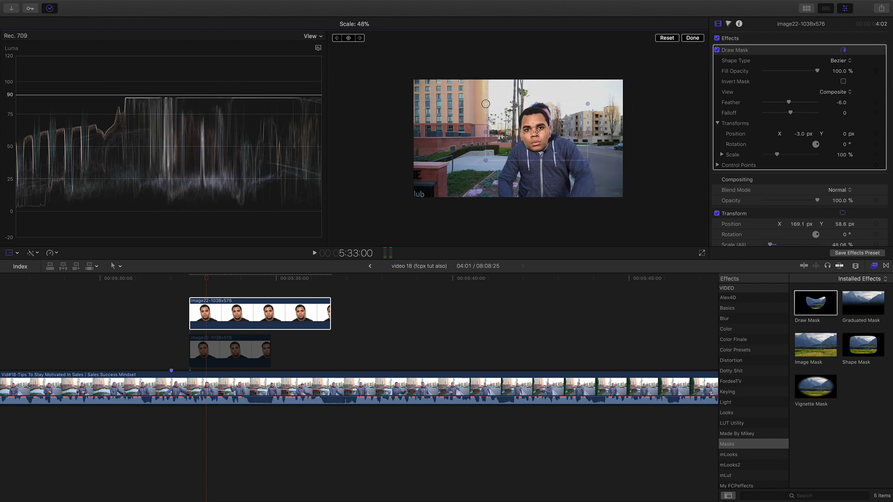
{"action": "left_click_drag", "start_coordinate": [491, 120], "coordinate": [460, 112]}
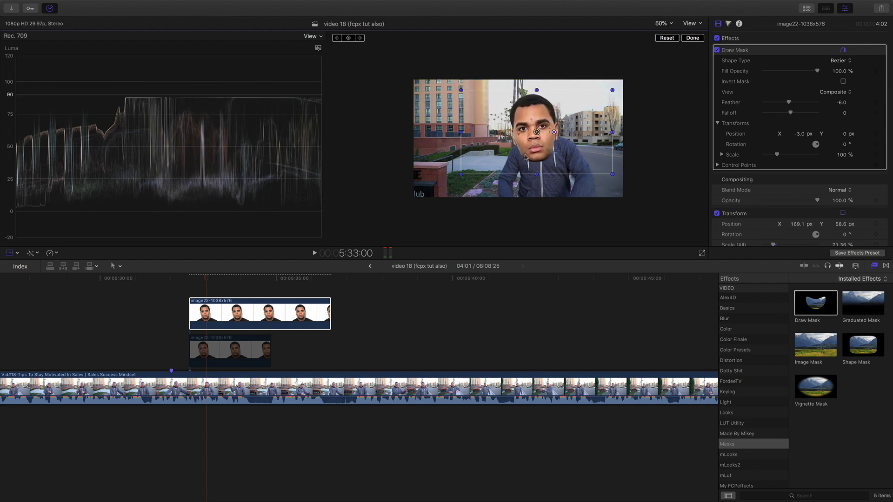
{"action": "mouse_move", "coordinate": [537, 132]}
{"action": "left_mouse_down"}
{"action": "mouse_move", "coordinate": [538, 99]}
{"action": "mouse_move", "coordinate": [532, 115]}
{"action": "left_mouse_up"}
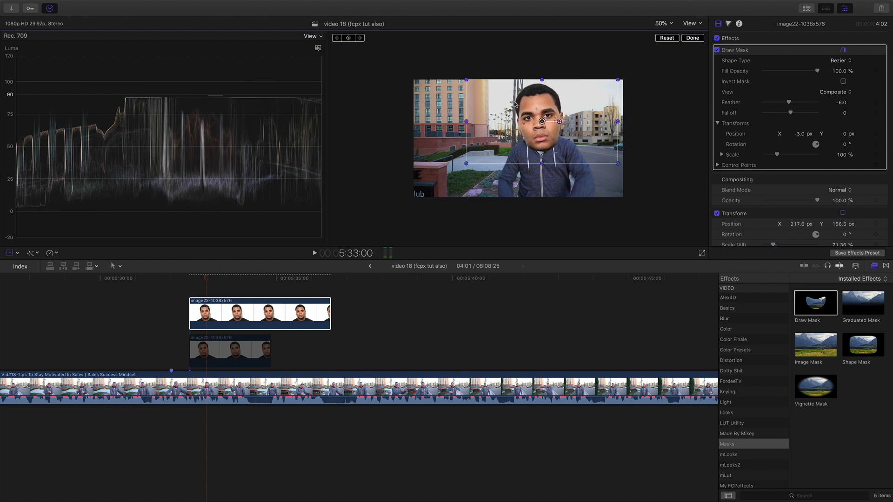
{"action": "left_click_drag", "start_coordinate": [466, 81], "coordinate": [471, 84]}
{"action": "left_click_drag", "start_coordinate": [541, 121], "coordinate": [540, 121]}
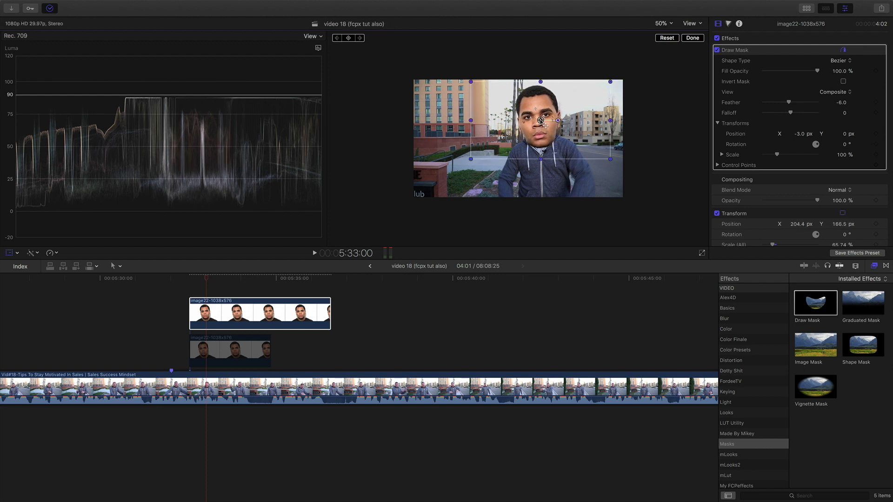
Step: Nudge the cut-out face over the speaker's head to about X 199.5 px, Y 166.7 px and finish the transform
{"action": "left_click_drag", "start_coordinate": [541, 121], "coordinate": [540, 122]}
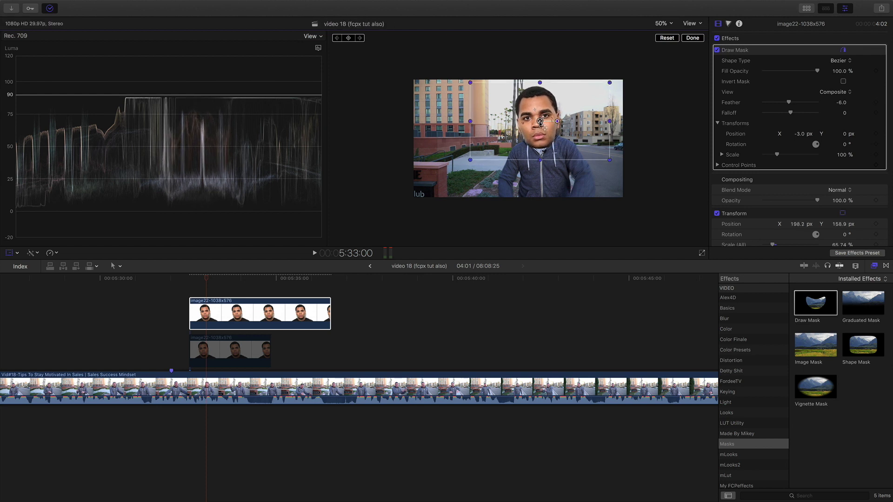
{"action": "left_click", "coordinate": [692, 39]}
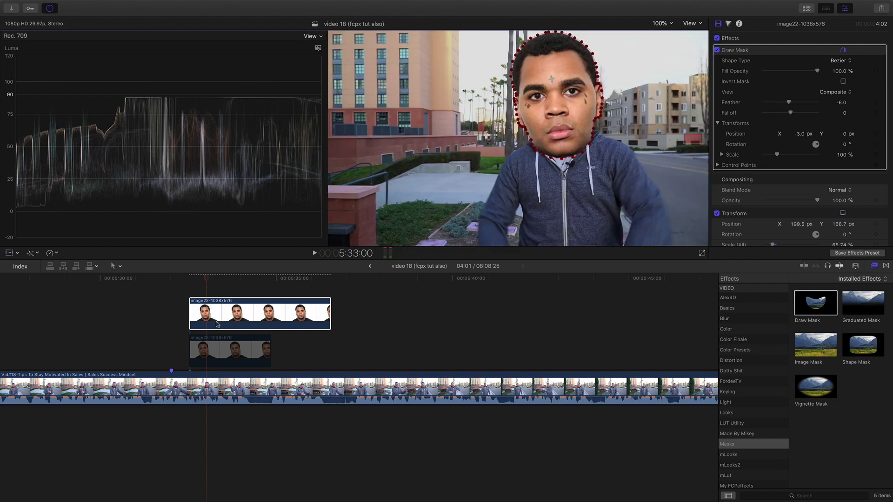
Step: Disable the main footage clip and open the Color Board's exposure controls for the image clip with the video scopes displayed
{"action": "left_click", "coordinate": [206, 385]}
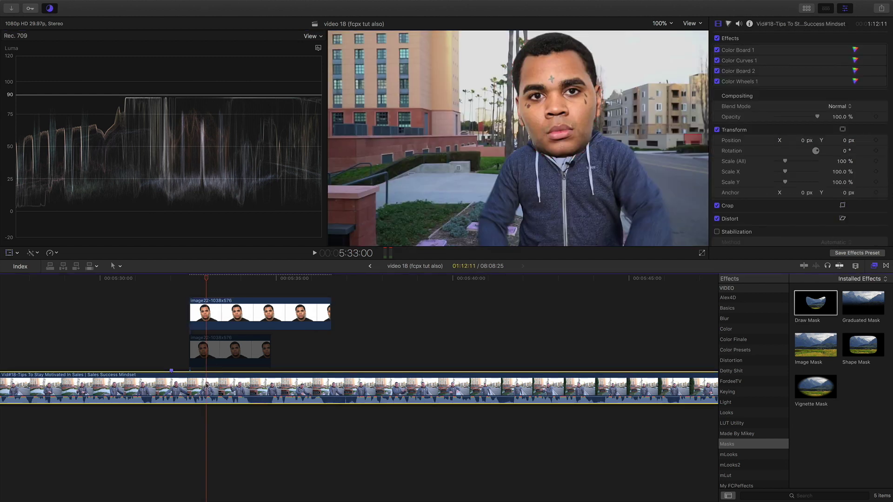
{"action": "key", "text": "v"}
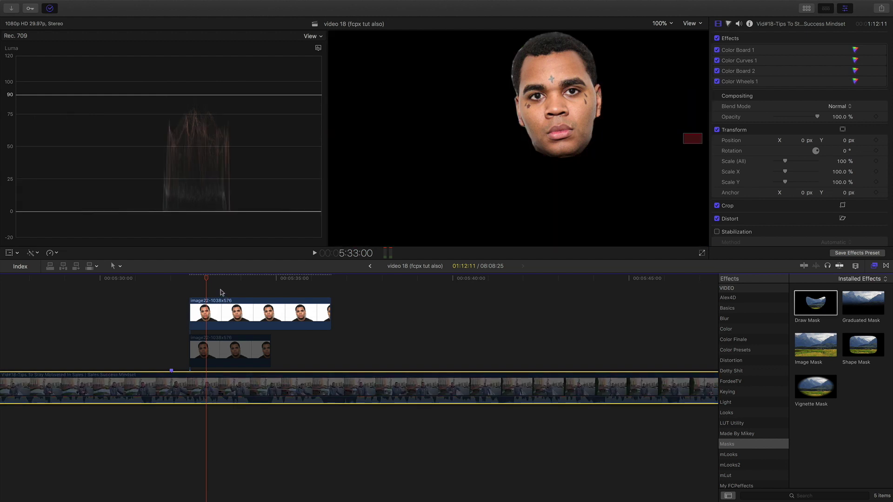
{"action": "left_click", "coordinate": [208, 313]}
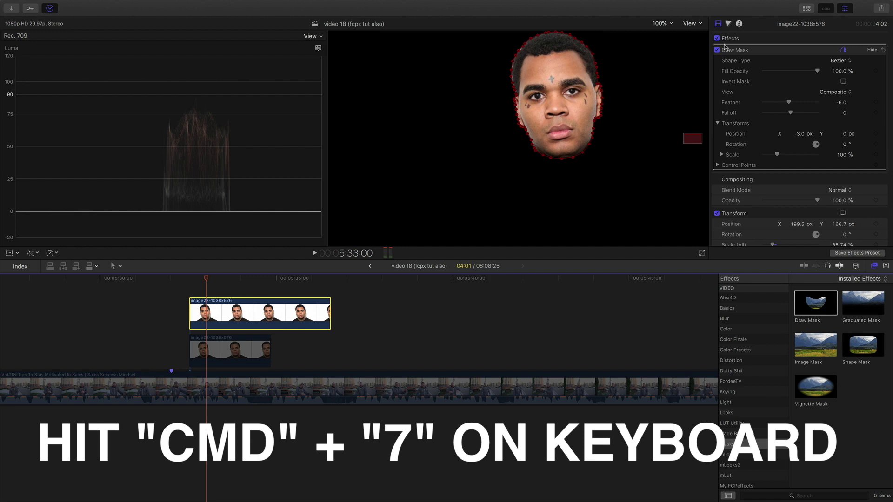
{"action": "key", "text": "super+7"}
{"action": "key", "text": "super+7"}
{"action": "left_click", "coordinate": [718, 24]}
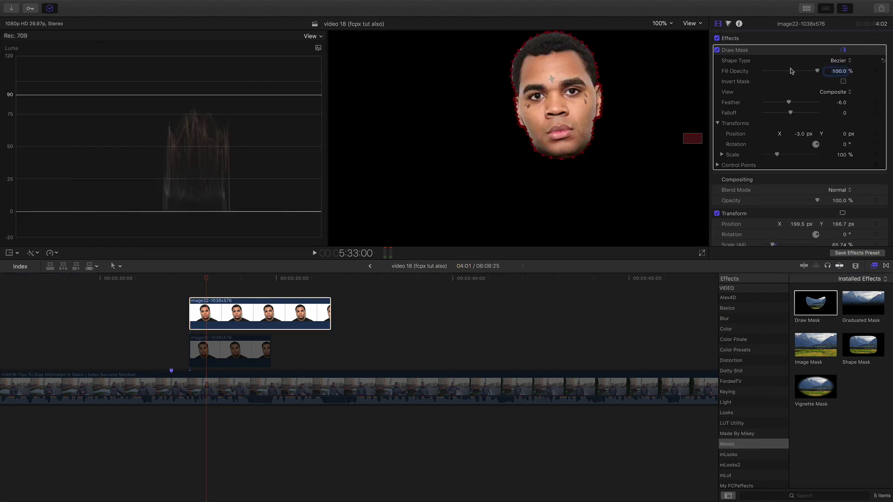
{"action": "left_click", "coordinate": [728, 23]}
{"action": "left_click", "coordinate": [831, 52]}
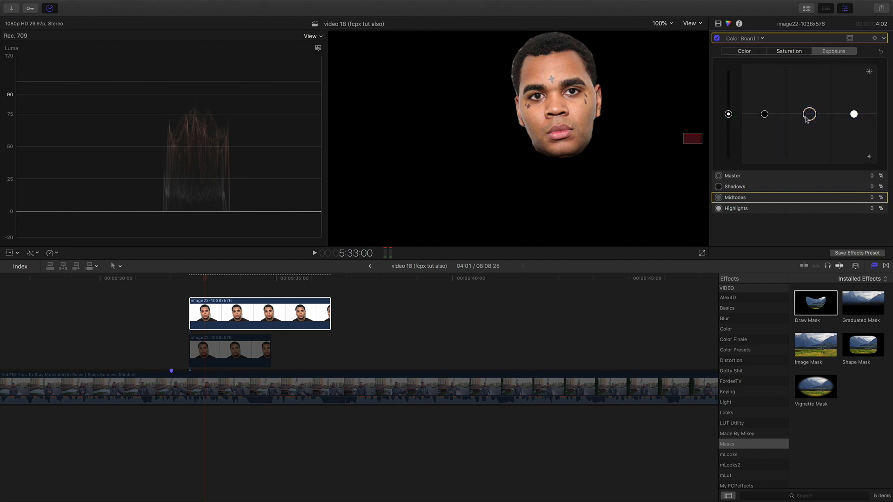
Step: Re-enable the main footage clip and lower the image's midtone exposure to about -24%
{"action": "left_click", "coordinate": [206, 385]}
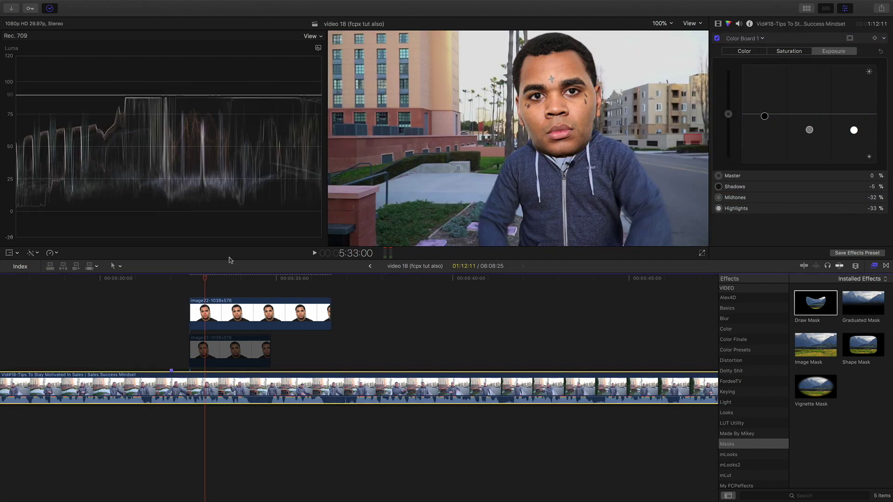
{"action": "left_click", "coordinate": [216, 307]}
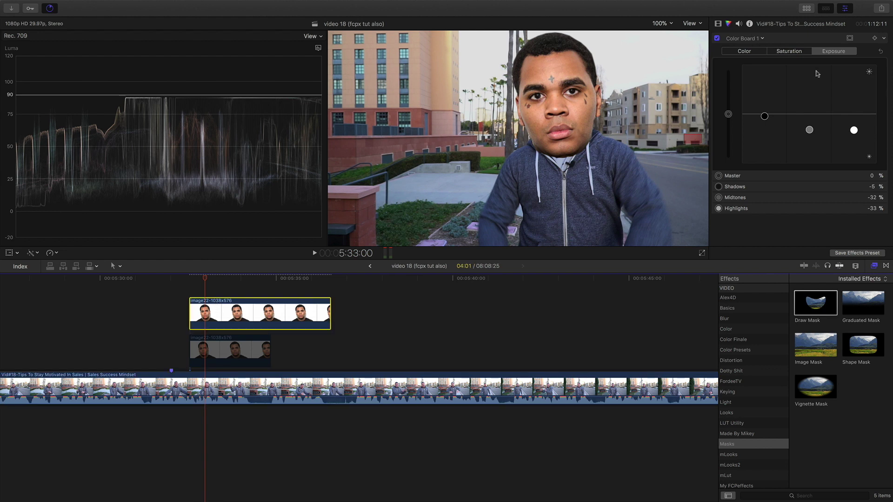
{"action": "left_click_drag", "start_coordinate": [809, 119], "coordinate": [808, 129]}
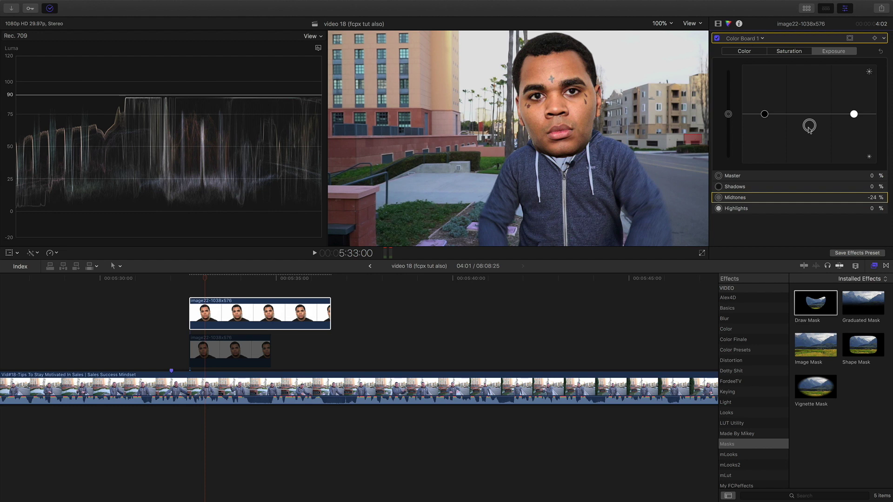
Step: Reduce the image's saturation to about -27% in the midtones, -10% in the highlights and -19% in the shadows
{"action": "left_click", "coordinate": [808, 52]}
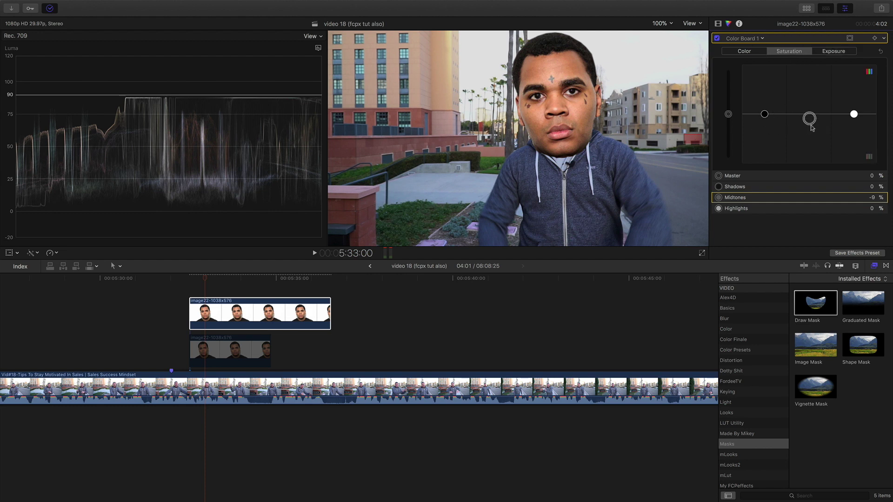
{"action": "left_click_drag", "start_coordinate": [854, 115], "coordinate": [855, 120]}
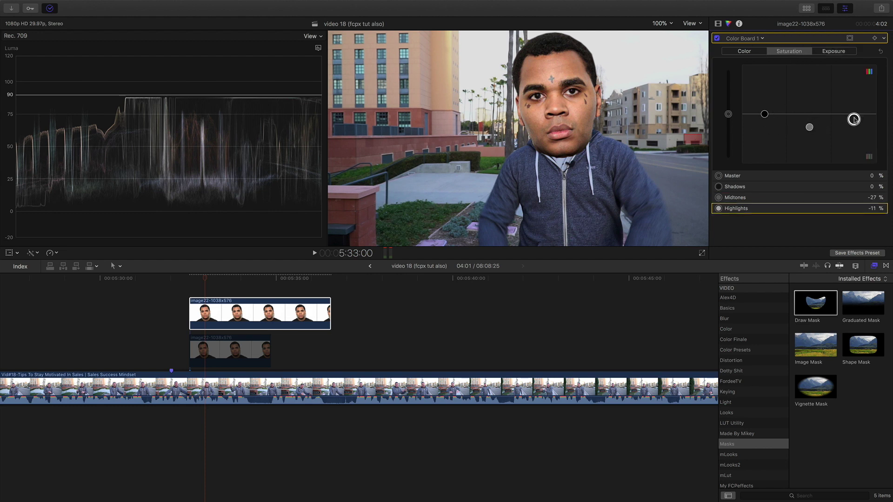
{"action": "left_click_drag", "start_coordinate": [764, 115], "coordinate": [764, 123]}
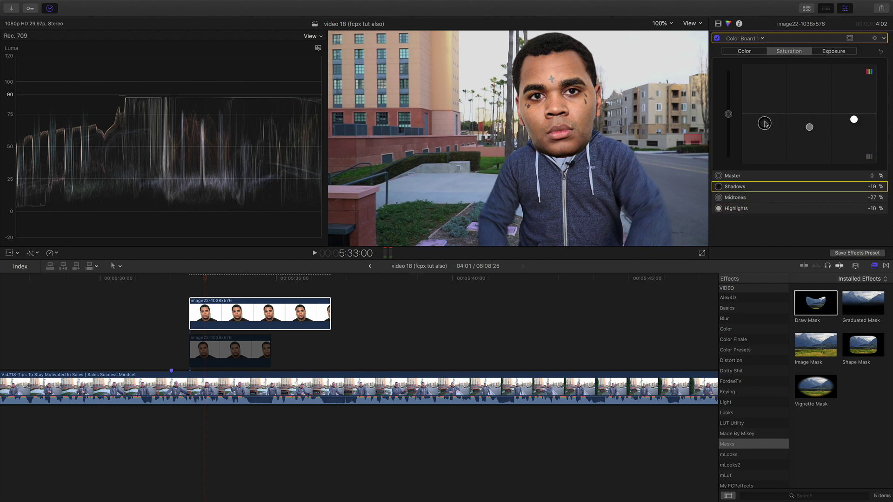
Step: Darken the image's exposure to about -7% in the shadows, -43% in the midtones and -2% in the highlights
{"action": "left_click", "coordinate": [819, 50]}
{"action": "left_click_drag", "start_coordinate": [765, 116], "coordinate": [851, 115]}
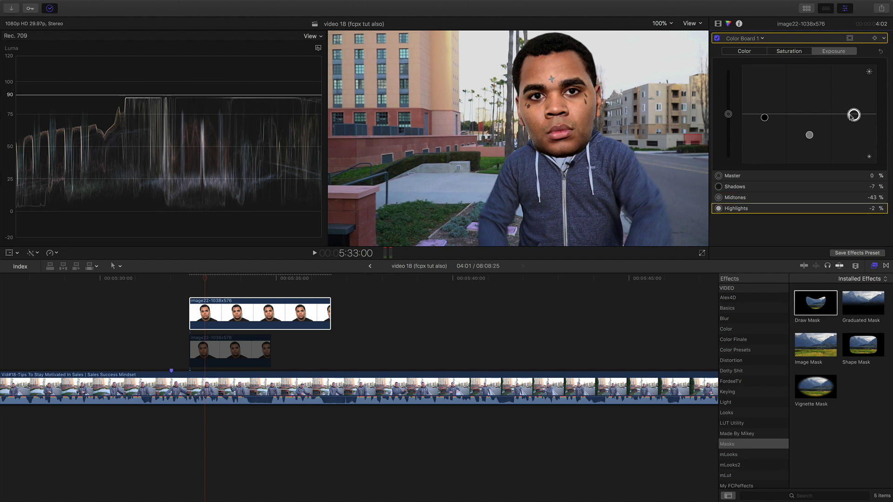
Step: Shift the image's midtone color to about 217°, -3%, and adjust saturation to about -5% shadows and -25% midtones
{"action": "left_click", "coordinate": [745, 52]}
{"action": "left_click_drag", "start_coordinate": [814, 114], "coordinate": [814, 116]}
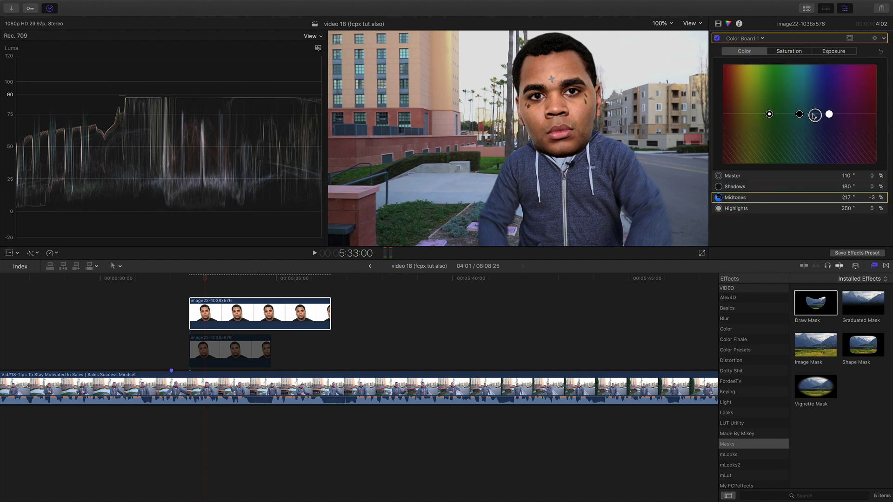
{"action": "left_click", "coordinate": [784, 52]}
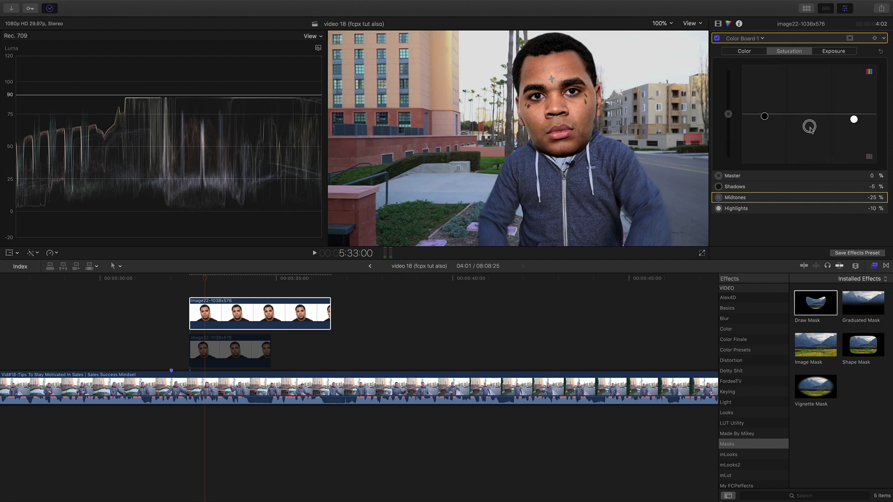
Step: Play the overlay from the image clip's start and trim the clip to the length of the disabled copy below it
{"action": "left_click", "coordinate": [192, 291]}
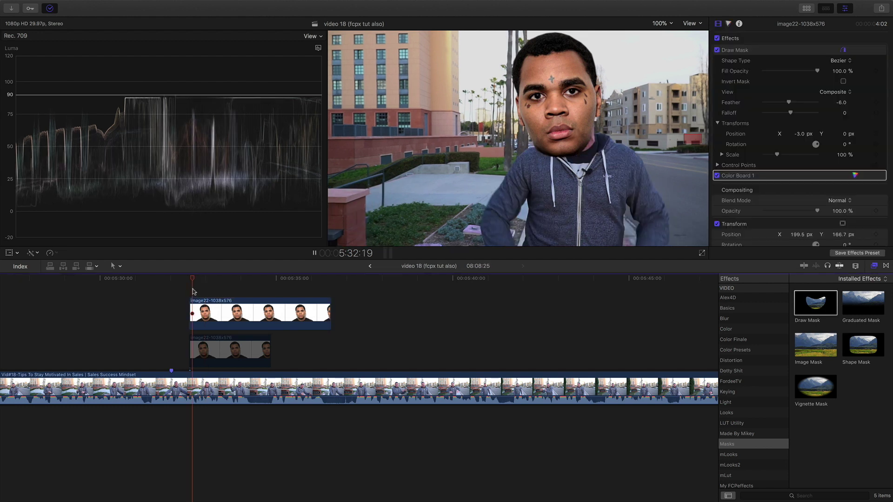
{"action": "key", "text": "space"}
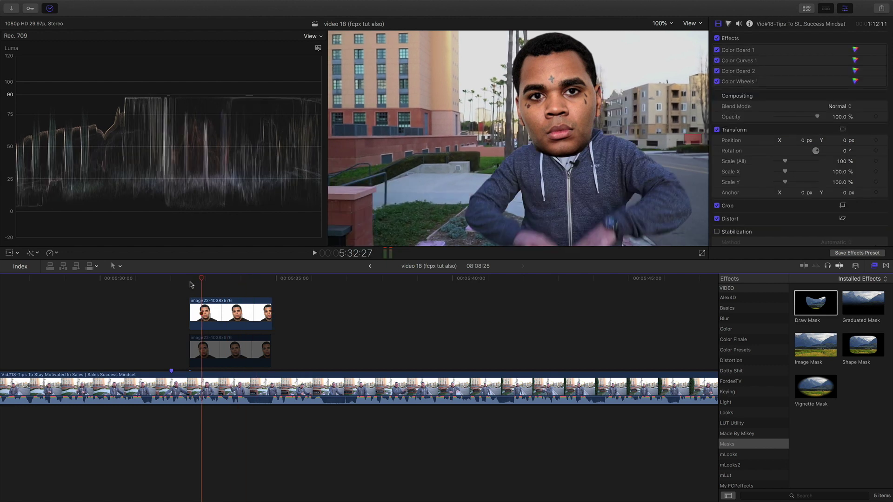
{"action": "left_click", "coordinate": [190, 285]}
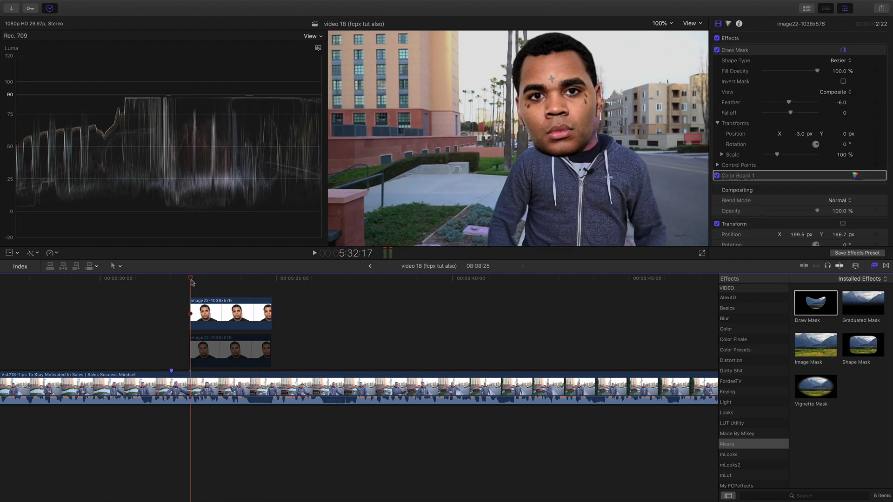
Step: At the image clip's start, shrink the face, move it to about X 282 px, Y 164 px, and keyframe its Transform
{"action": "left_click", "coordinate": [201, 307]}
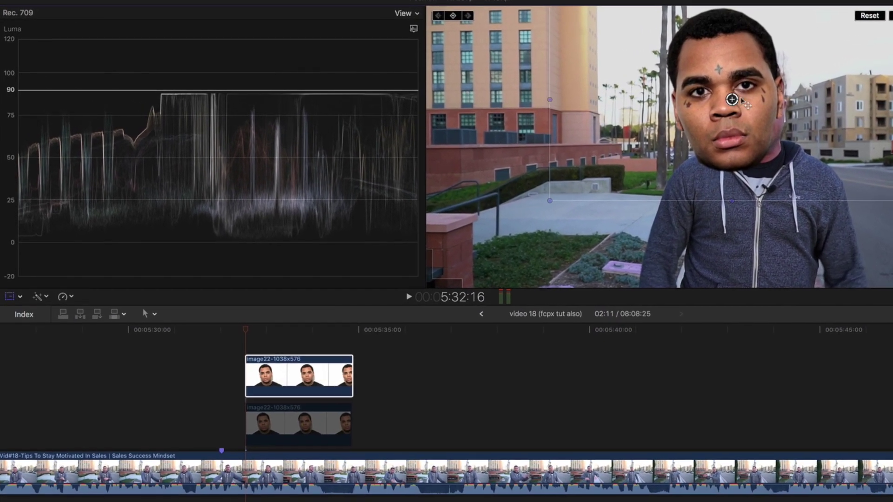
{"action": "left_click_drag", "start_coordinate": [661, 101], "coordinate": [681, 99]}
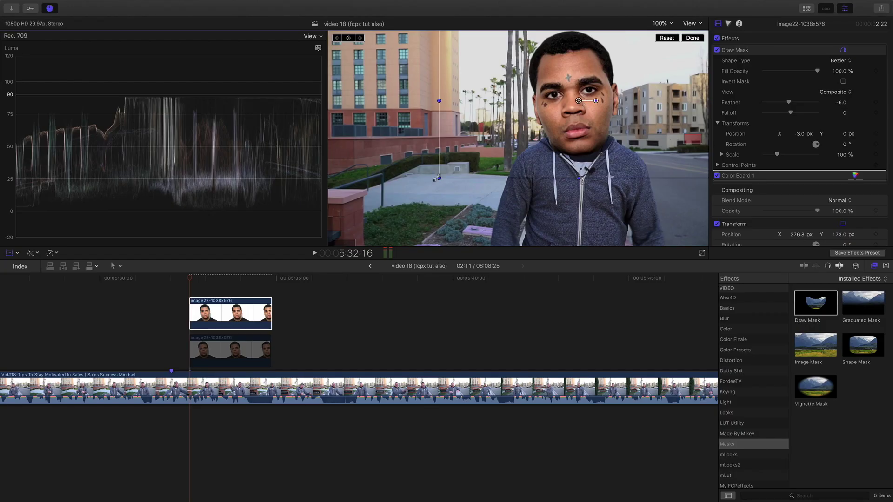
{"action": "left_click_drag", "start_coordinate": [437, 179], "coordinate": [459, 167]}
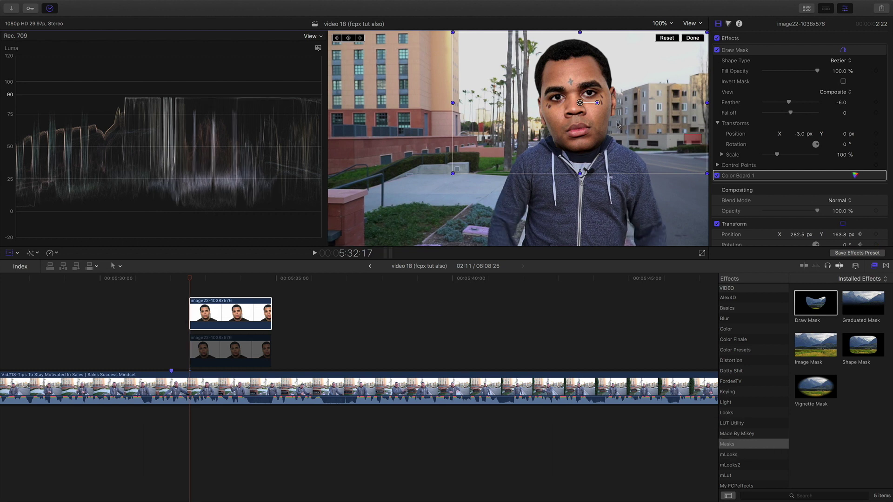
Step: Reposition the face over the speaker's head frame by frame up to 5:32:25, reaching about X 235.9 px, Y 147.4 px
{"action": "left_click_drag", "start_coordinate": [580, 104], "coordinate": [577, 103]}
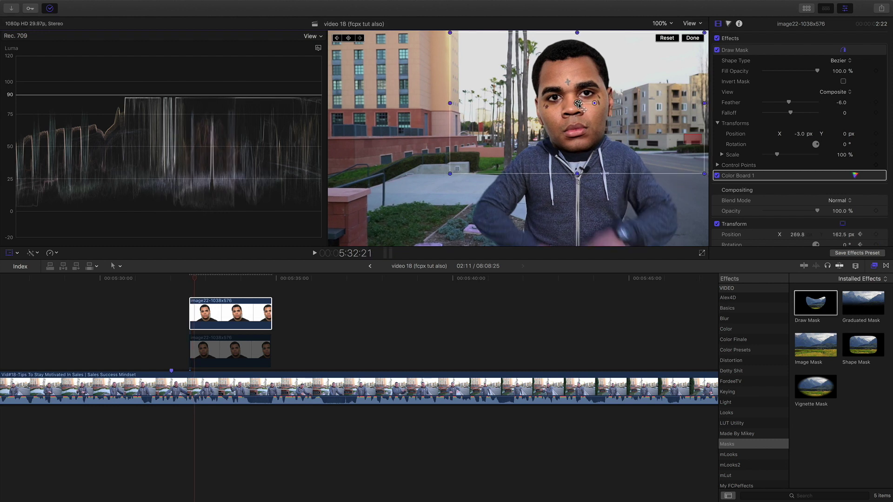
{"action": "left_click_drag", "start_coordinate": [578, 102], "coordinate": [485, 116]}
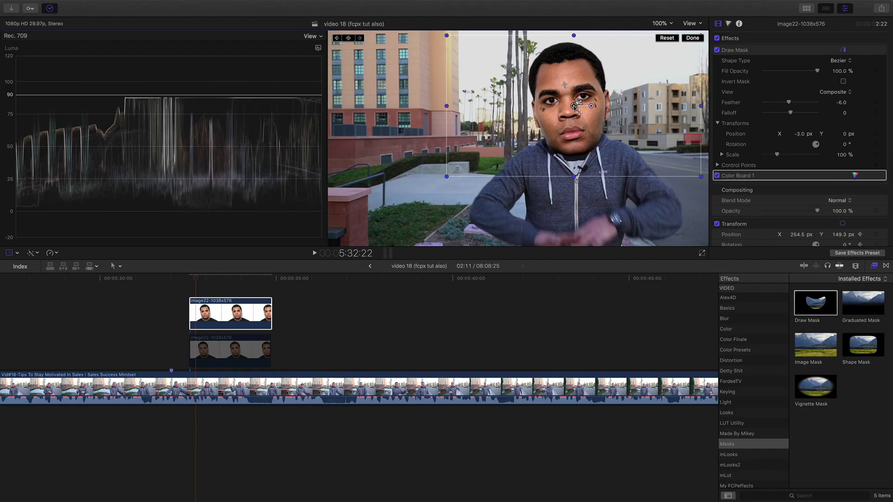
{"action": "left_click_drag", "start_coordinate": [573, 105], "coordinate": [569, 107]}
{"action": "key", "text": "Right"}
{"action": "key", "text": "Right"}
{"action": "key", "text": "Right"}
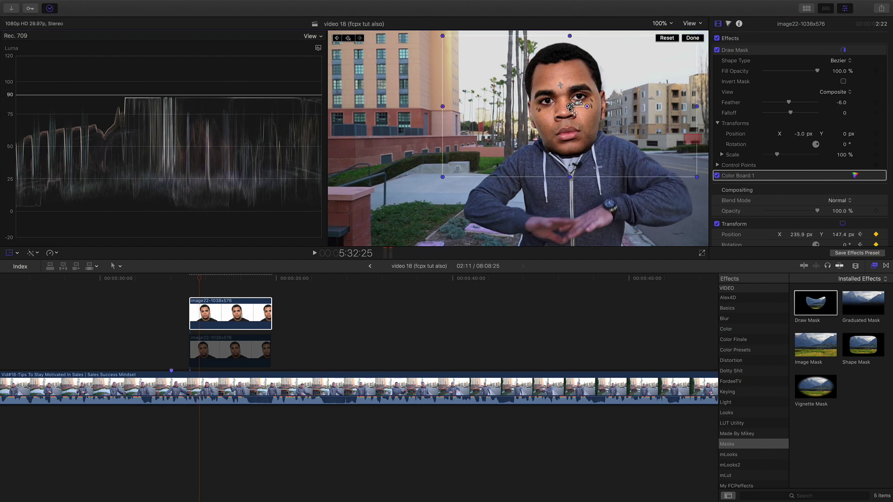
{"action": "mouse_move", "coordinate": [589, 106]}
{"action": "left_mouse_down"}
{"action": "mouse_move", "coordinate": [562, 108]}
{"action": "mouse_move", "coordinate": [589, 108]}
{"action": "left_mouse_up"}
Step: Advance through the remaining frames of the image clip, keyframing the face's position wherever it drifts off the speaker's head
{"action": "key", "text": "Right"}
{"action": "key", "text": "Right"}
{"action": "key", "text": "Right"}
{"action": "key", "text": "Right"}
{"action": "key", "text": "Right"}
{"action": "key", "text": "Right"}
{"action": "key", "text": "Right"}
{"action": "key", "text": "Right"}
{"action": "key", "text": "Right"}
{"action": "key", "text": "Right"}
{"action": "key", "text": "Right"}
{"action": "key", "text": "Right"}
{"action": "key", "text": "Right"}
{"action": "key", "text": "Right"}
{"action": "key", "text": "Right"}
{"action": "key", "text": "Right"}
{"action": "key", "text": "Right"}
{"action": "key", "text": "Right"}
{"action": "key", "text": "Right"}
{"action": "key", "text": "Right"}
{"action": "key", "text": "Right"}
{"action": "key", "text": "Right"}
{"action": "key", "text": "Right"}
{"action": "key", "text": "Right"}
{"action": "key", "text": "Right"}
{"action": "key", "text": "Right"}
{"action": "key", "text": "Right"}
{"action": "key", "text": "Right"}
{"action": "key", "text": "Right"}
{"action": "key", "text": "Right"}
{"action": "key", "text": "Right"}
{"action": "key", "text": "Right"}
{"action": "mouse_move", "coordinate": [600, 104]}
{"action": "left_mouse_down"}
{"action": "mouse_move", "coordinate": [620, 108]}
{"action": "mouse_move", "coordinate": [598, 106]}
{"action": "left_mouse_up"}
{"action": "key", "text": "Right"}
{"action": "key", "text": "Right"}
{"action": "key", "text": "Right"}
{"action": "key", "text": "Right"}
{"action": "key", "text": "Right"}
{"action": "key", "text": "Right"}
{"action": "key", "text": "Right"}
{"action": "key", "text": "Right"}
{"action": "key", "text": "Right"}
{"action": "key", "text": "Right"}
{"action": "key", "text": "Right"}
{"action": "key", "text": "Right"}
{"action": "key", "text": "Right"}
{"action": "key", "text": "Right"}
{"action": "key", "text": "Right"}
{"action": "key", "text": "Right"}
{"action": "key", "text": "Right"}
{"action": "key", "text": "Right"}
{"action": "key", "text": "Right"}
{"action": "key", "text": "Right"}
{"action": "key", "text": "Right"}
{"action": "key", "text": "Right"}
{"action": "key", "text": "Right"}
{"action": "key", "text": "Right"}
{"action": "key", "text": "Right"}
{"action": "key", "text": "Right"}
Step: Return the playhead to the start of the image clip at 5:32:16 to review the tracked face
{"action": "left_click", "coordinate": [189, 287]}
{"action": "left_click", "coordinate": [190, 281]}
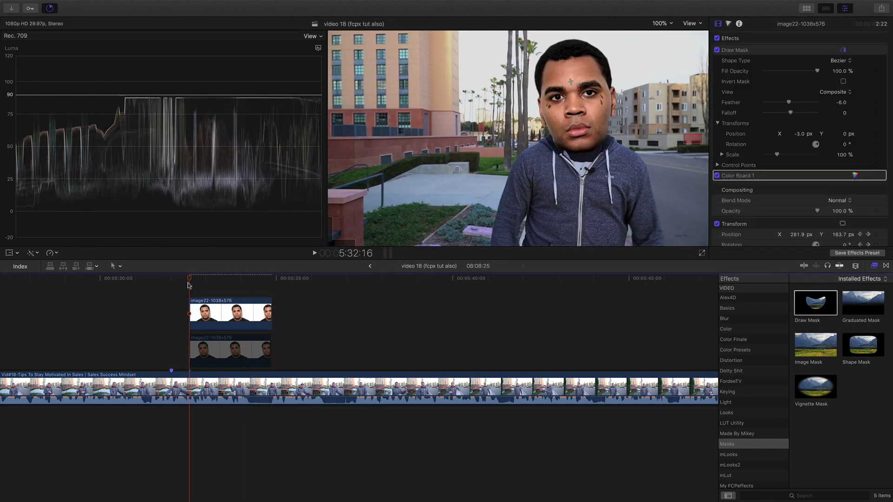